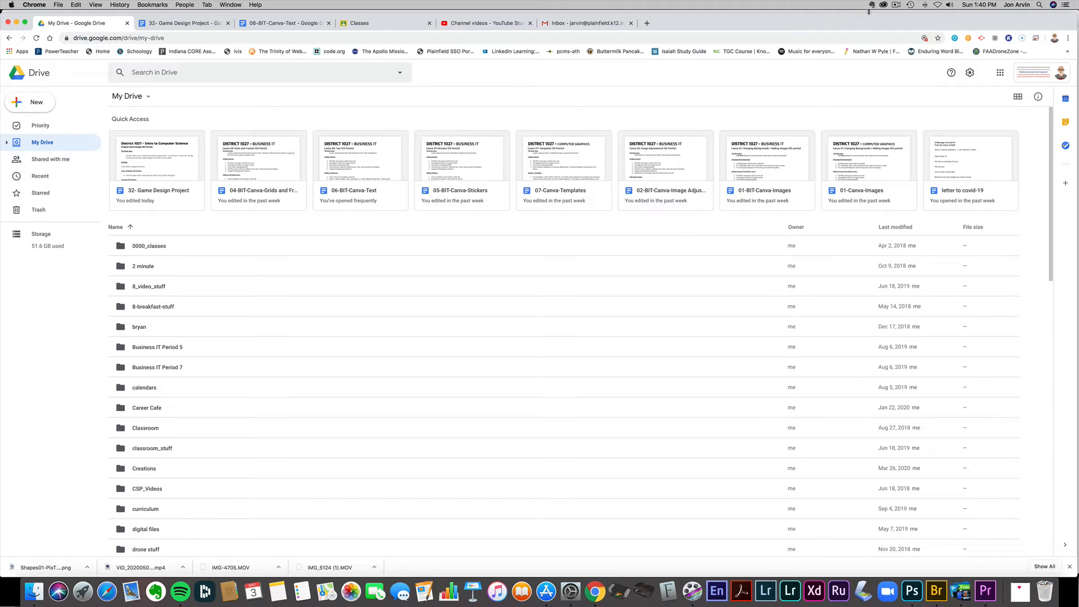
Open the pixteller.com website in a new browser tab
left_click(647, 23)
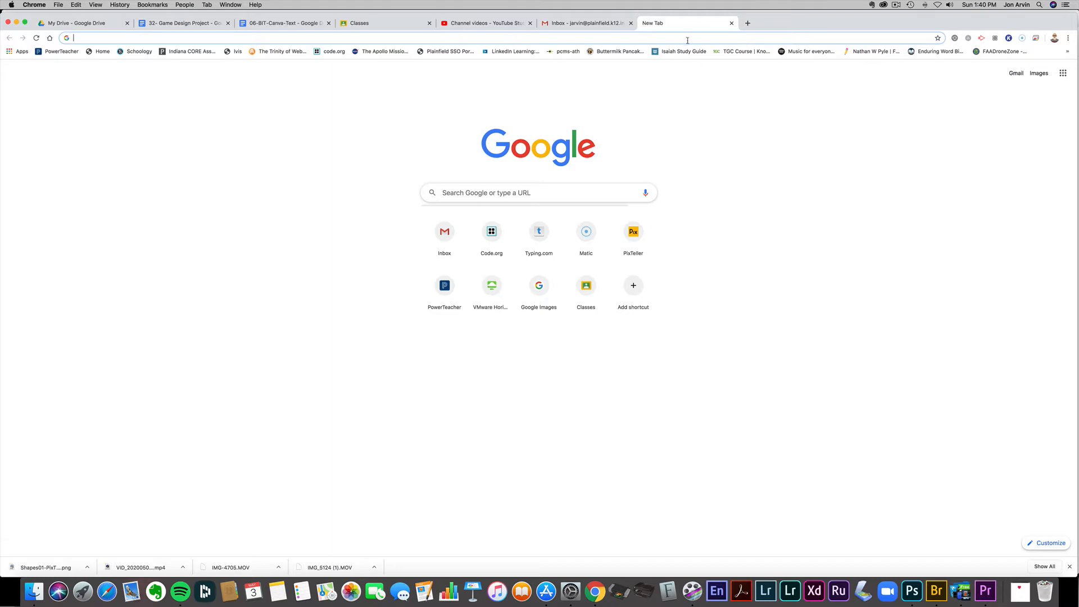
type("pixte")
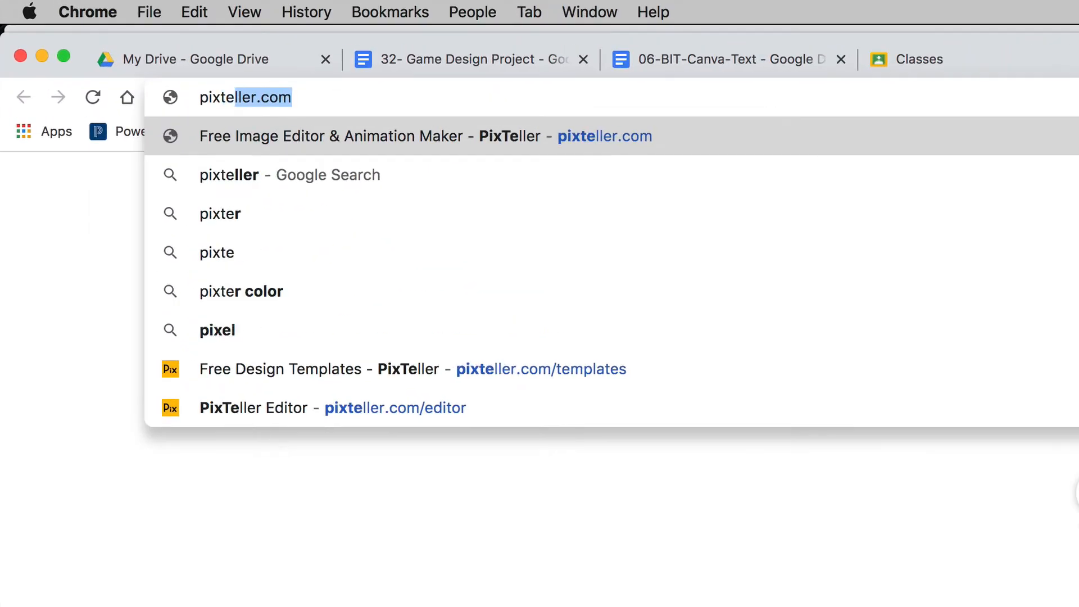
type("ller/")
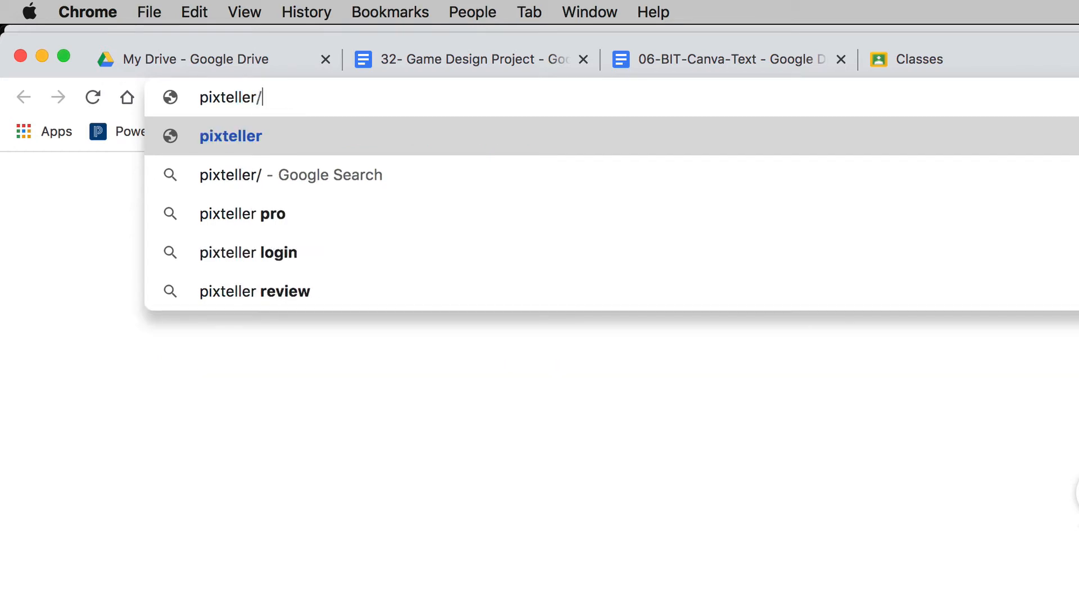
key("BackSpace")
type(".com")
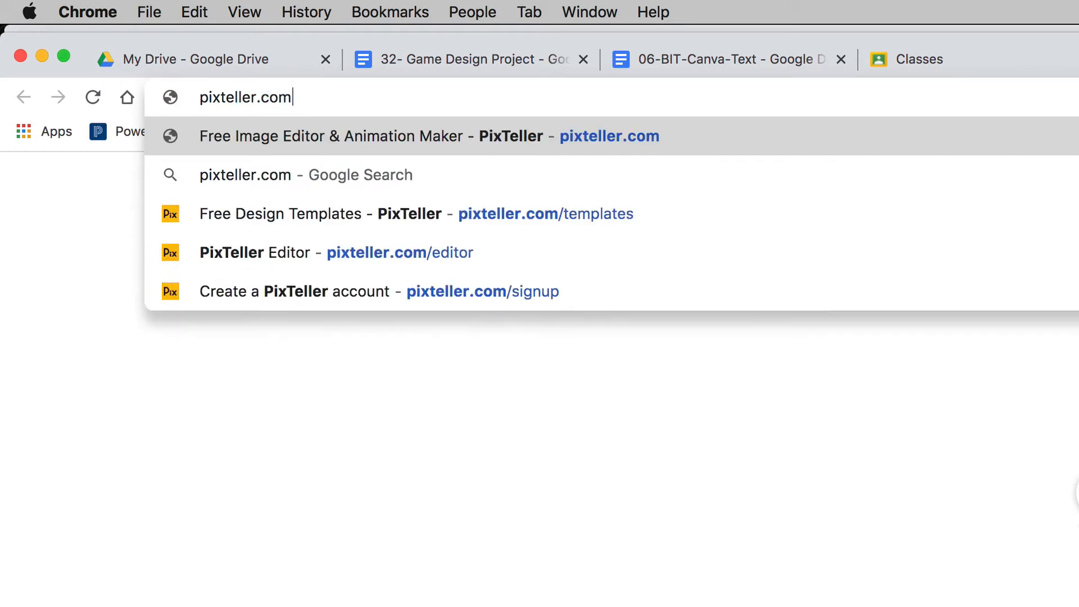
key("Return")
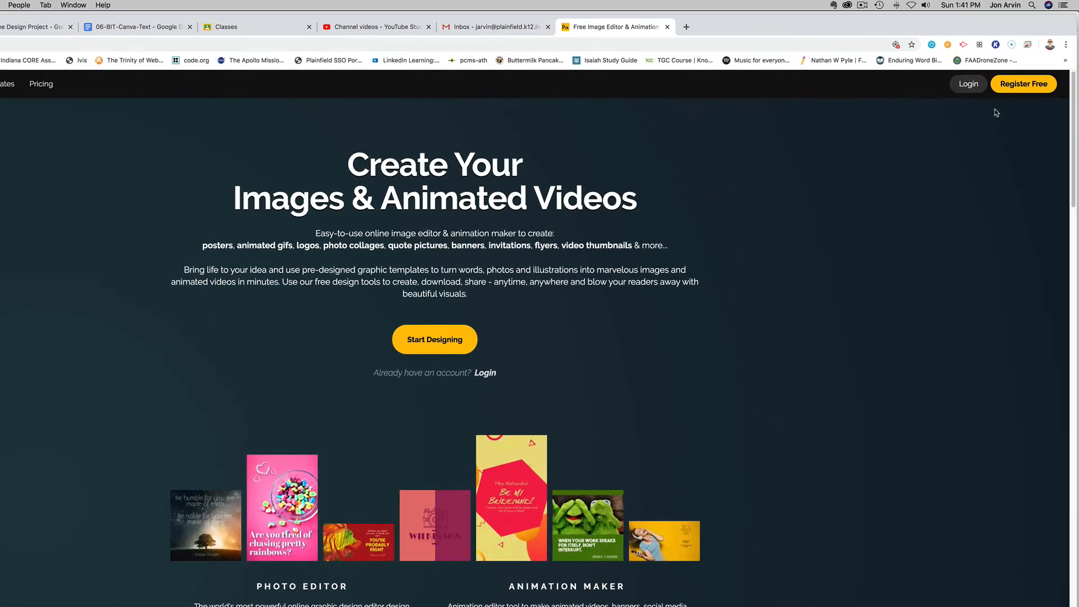
Log in to the existing PixTeller account and create a new design from scratch
left_click(1021, 91)
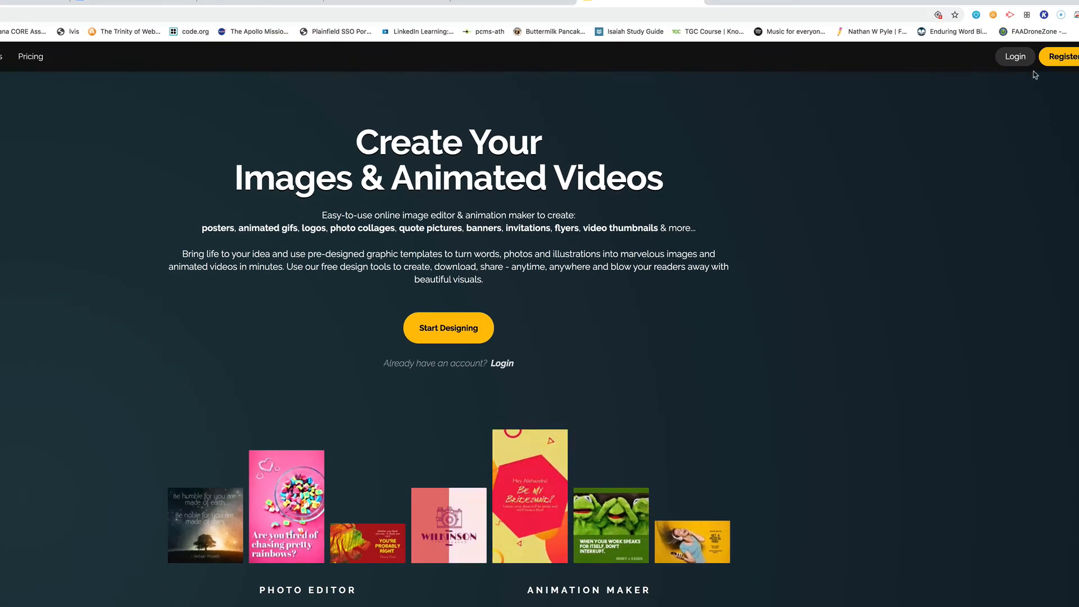
left_click(1015, 57)
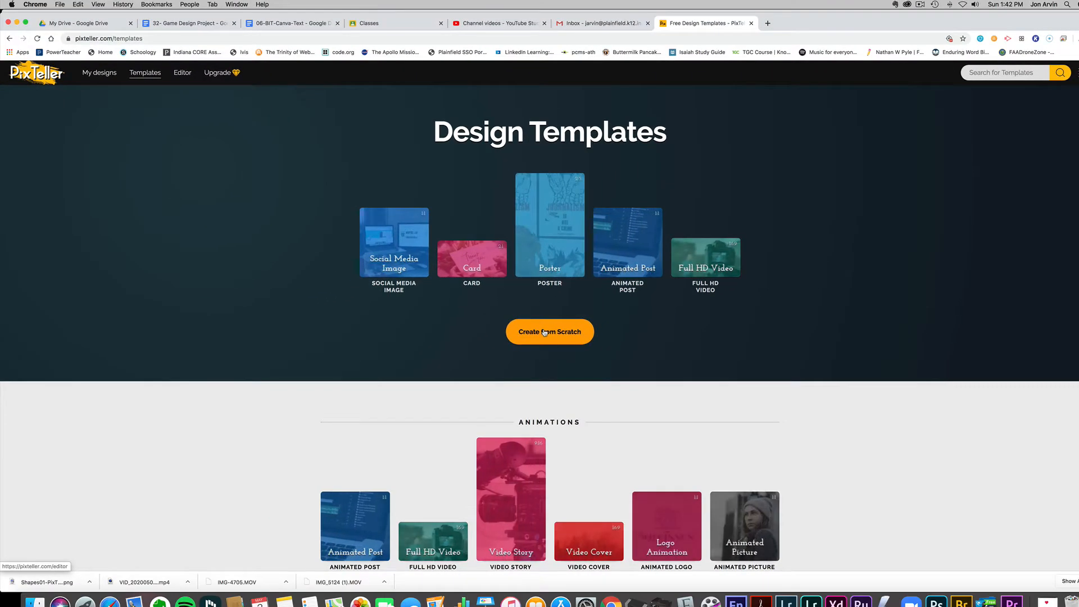
left_click(545, 332)
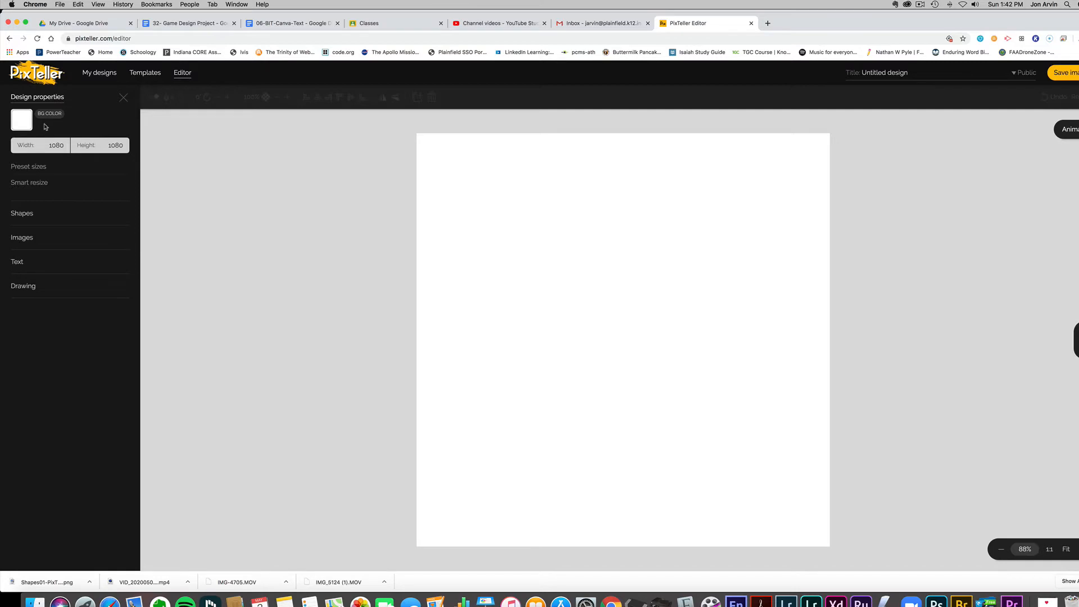
Change the design's background to a solid lime green
left_click(46, 144)
left_click(114, 146)
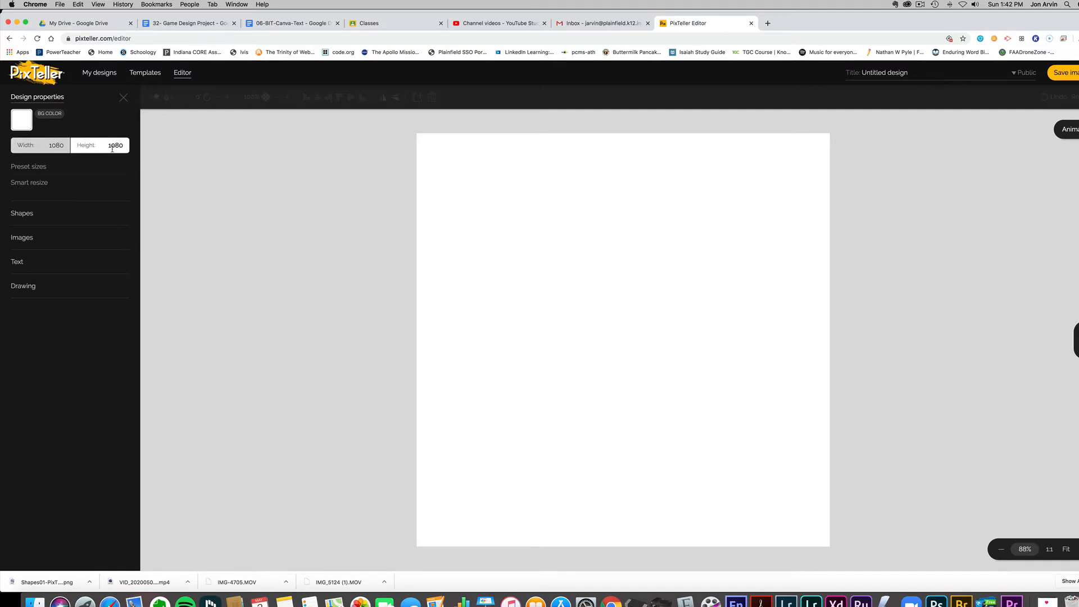
left_click(63, 146)
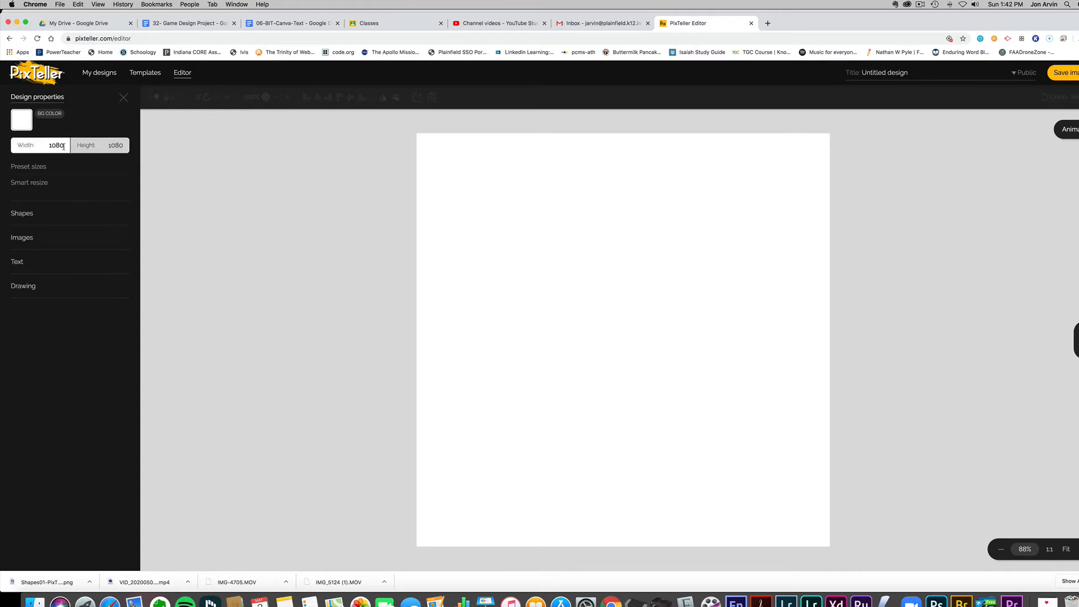
left_click(25, 122)
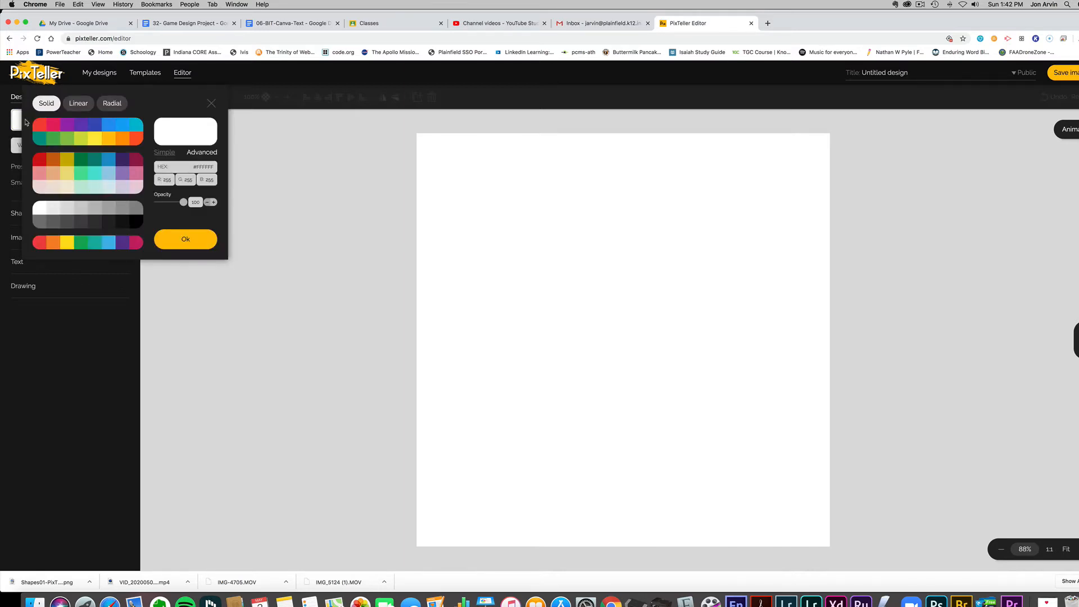
left_click(82, 141)
left_click(185, 238)
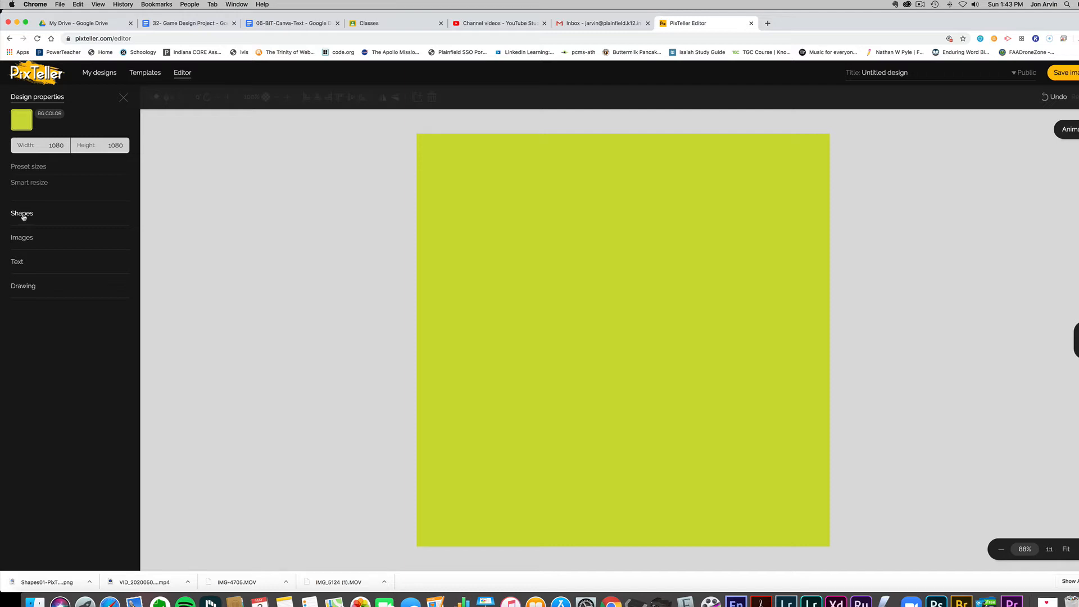
Add a scalloped badge shape in the canvas's upper-left area at about X 199, Y 135, enlarged to about 220 by 220
left_click(23, 215)
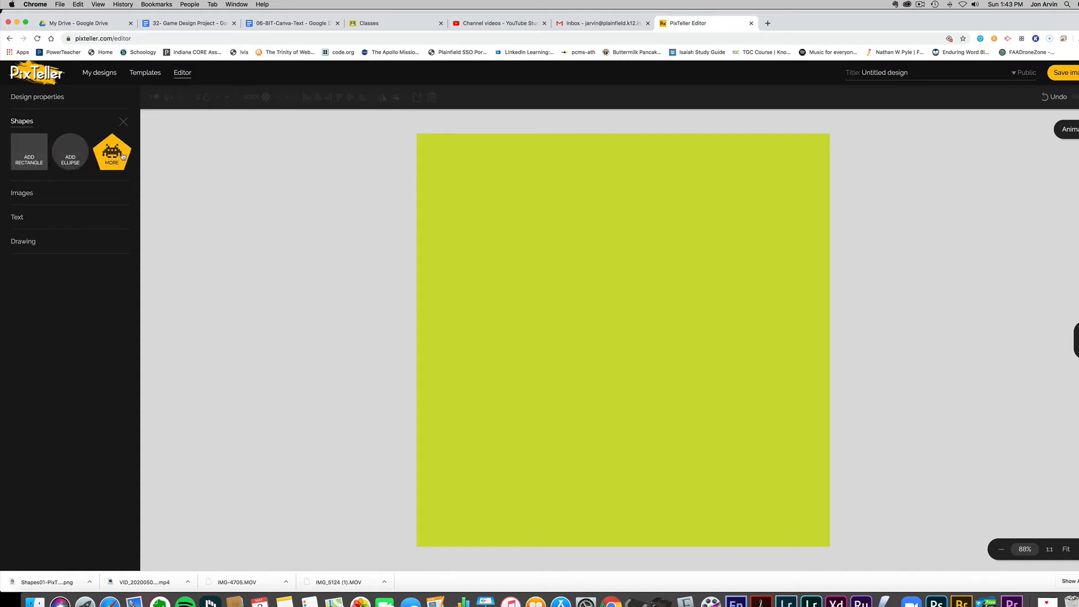
left_click(123, 157)
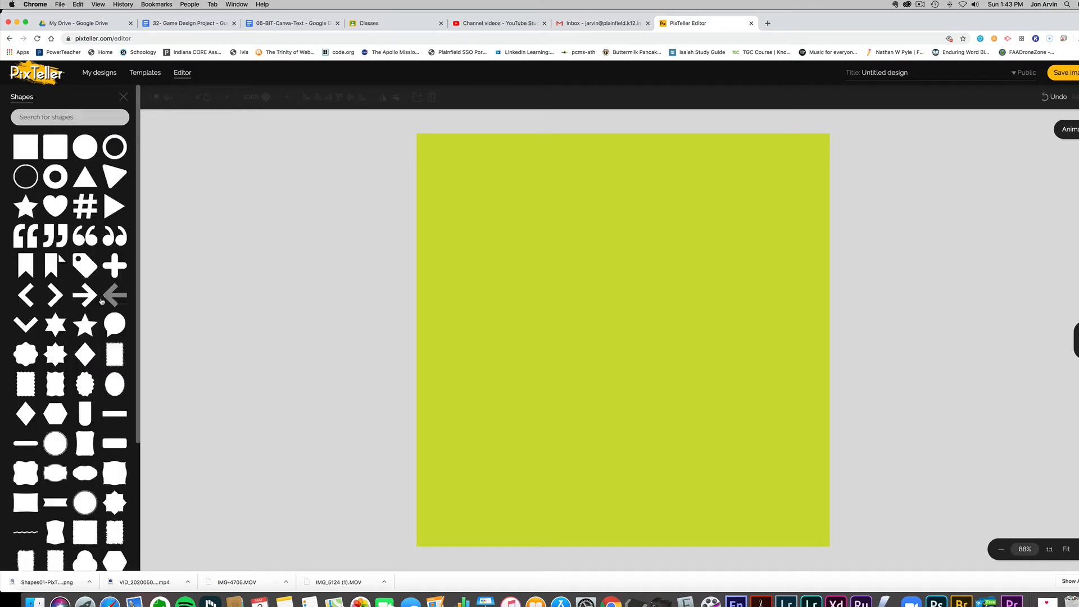
scroll(100, 302, "down", 4)
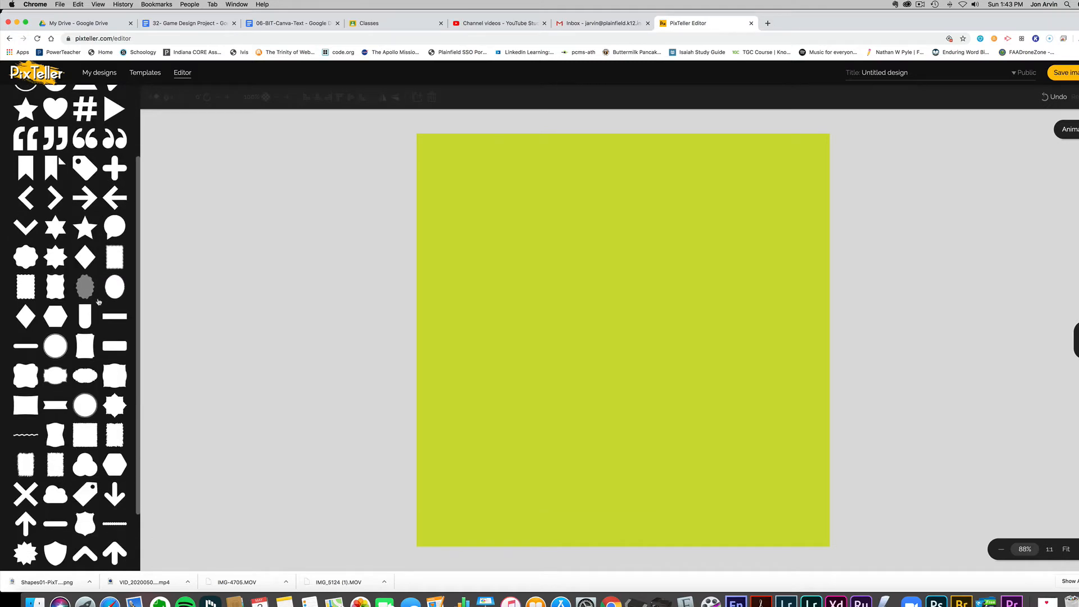
scroll(98, 303, "up", 3)
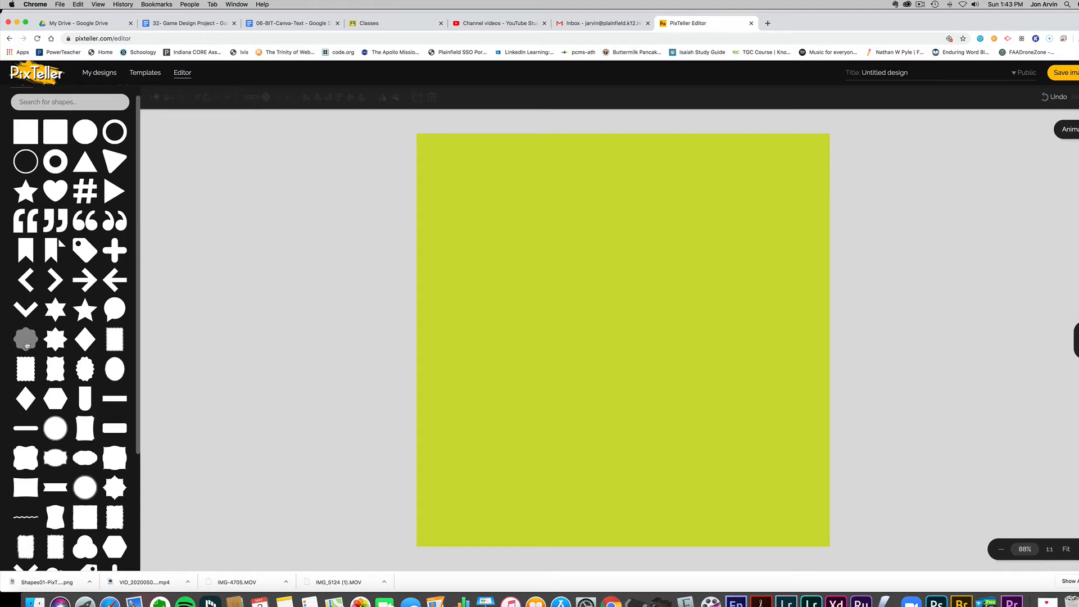
left_click(27, 345)
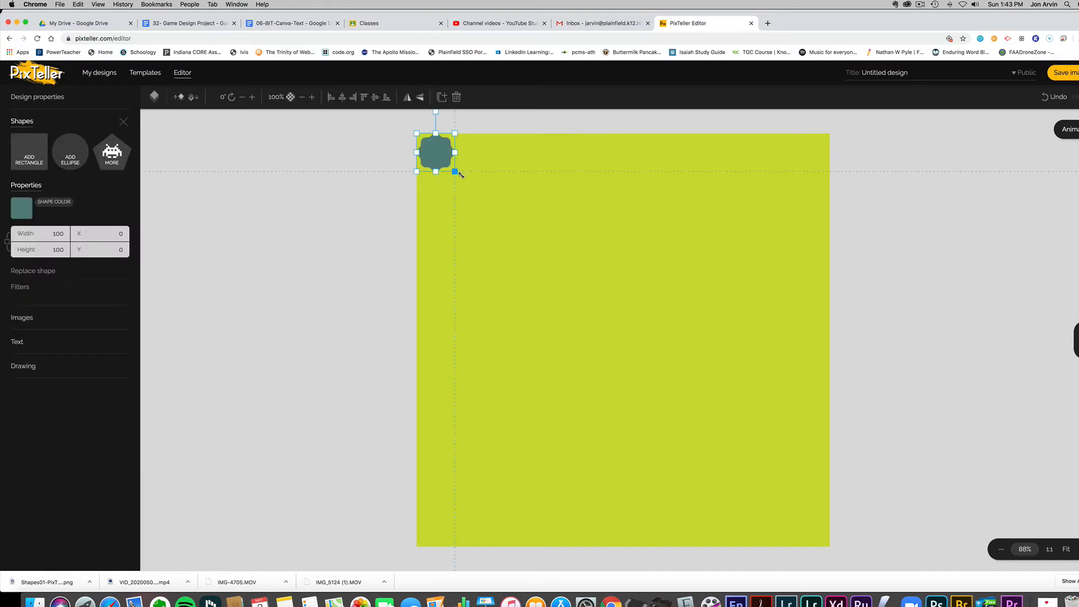
mouse_move(460, 174)
left_mouse_down()
mouse_move(482, 197)
mouse_move(528, 205)
mouse_move(530, 248)
left_mouse_up()
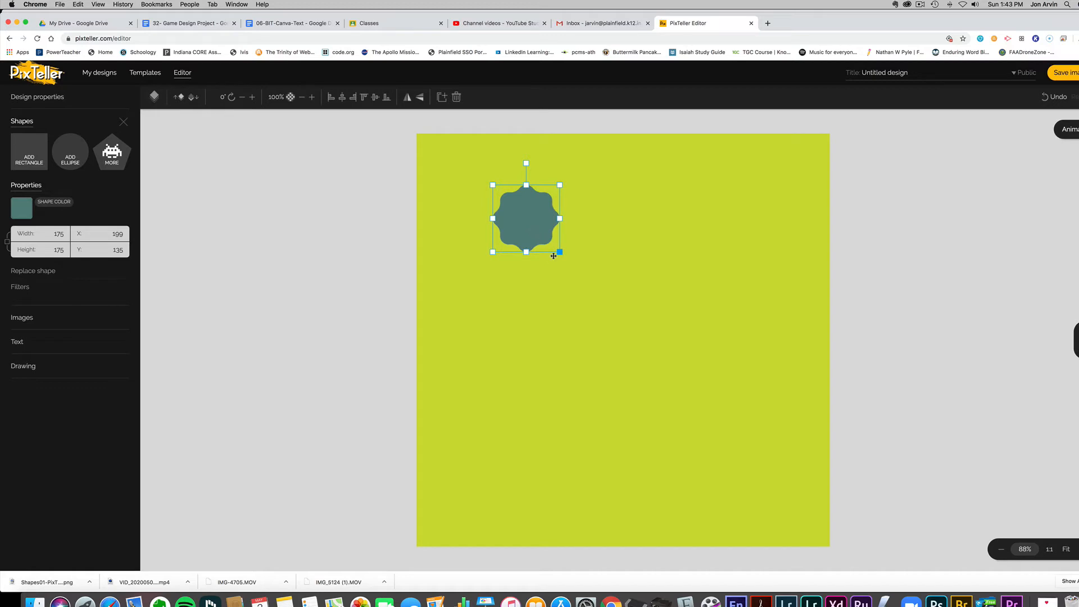
left_click_drag(559, 252, 577, 268)
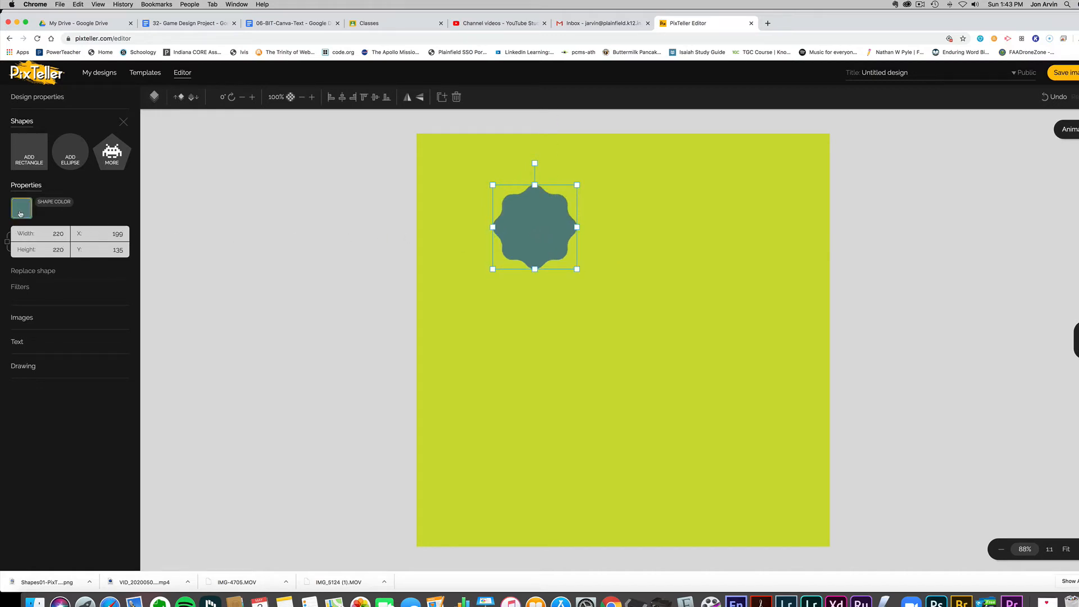
Recolor the scalloped badge shape to solid orange #FF9800
left_click(21, 214)
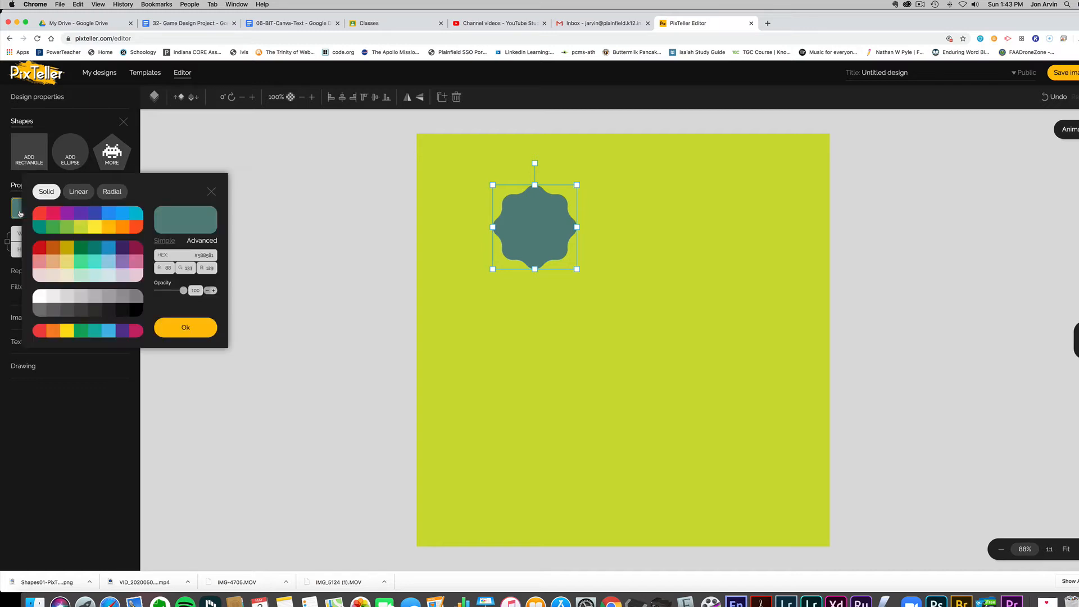
left_click(122, 231)
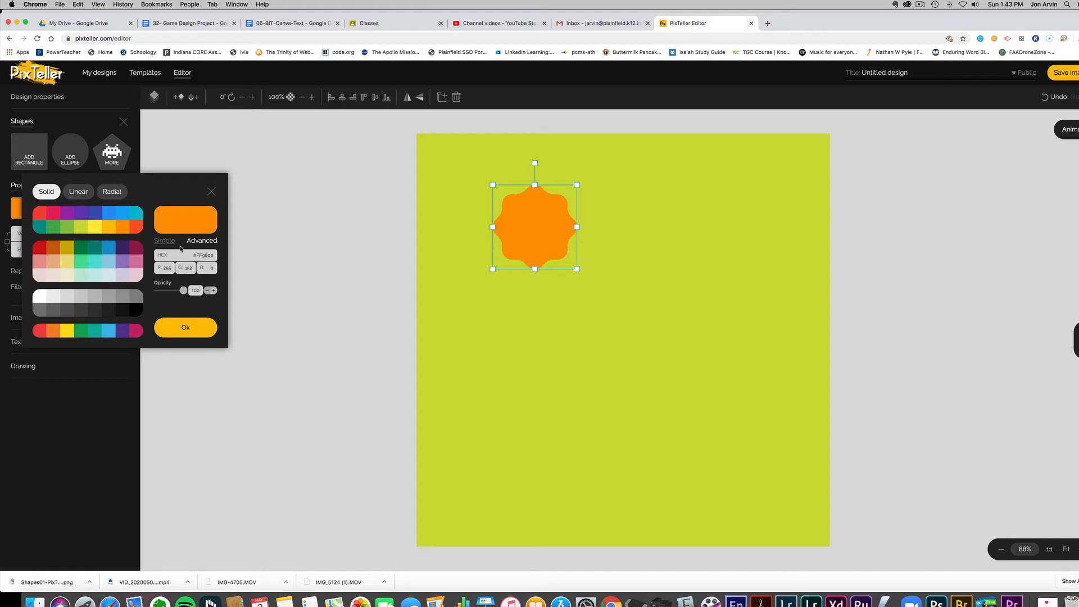
left_click(196, 335)
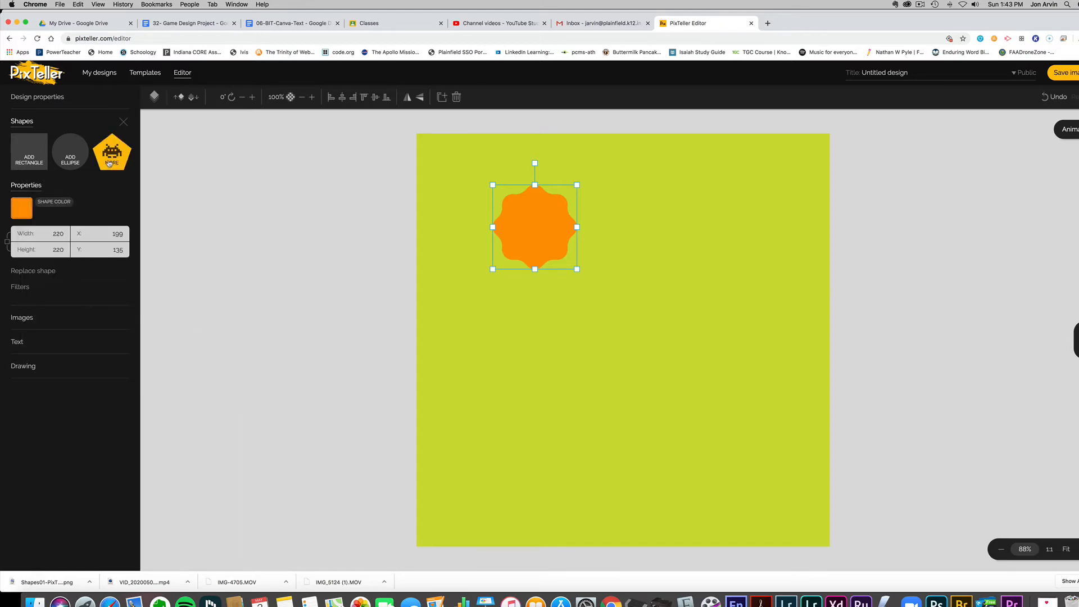
Add a wavy-edged square in the canvas's upper-right area at about X 611, Y 135, enlarged to about 266 by 266
left_click(109, 164)
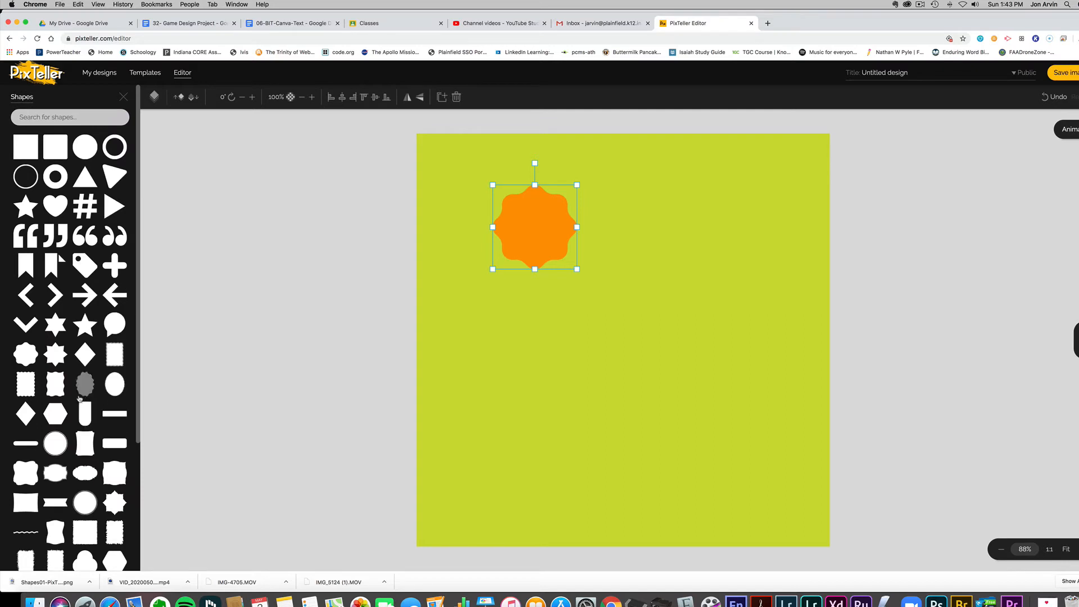
left_click(57, 389)
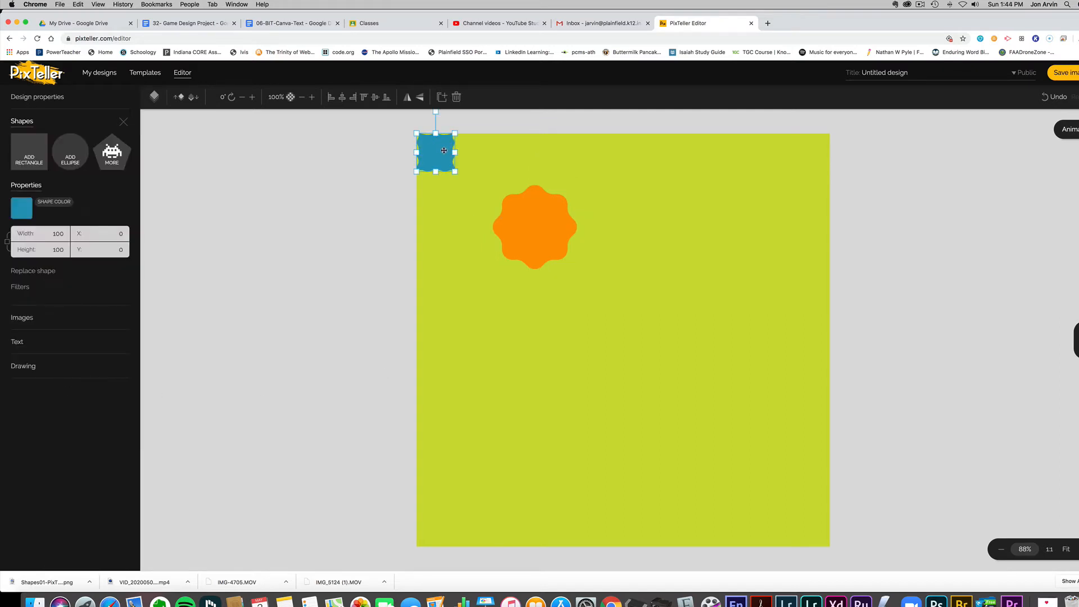
mouse_move(442, 151)
left_mouse_down()
mouse_move(677, 195)
mouse_move(753, 288)
left_mouse_up()
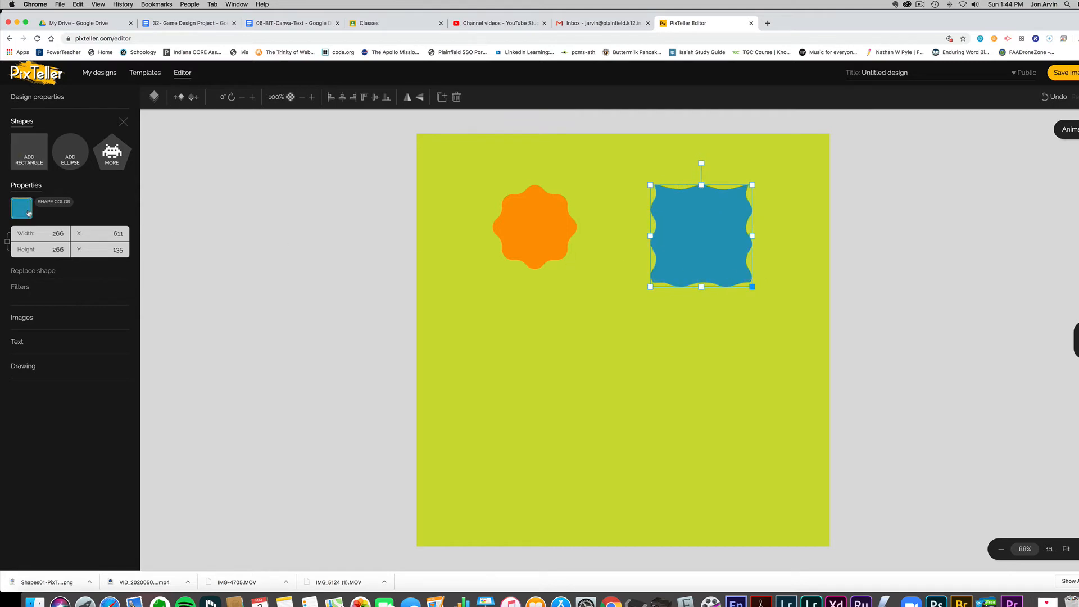
Add a heart near the middle of the canvas at about X 358, Y 434, enlarged to about 307 by 307
left_click(111, 158)
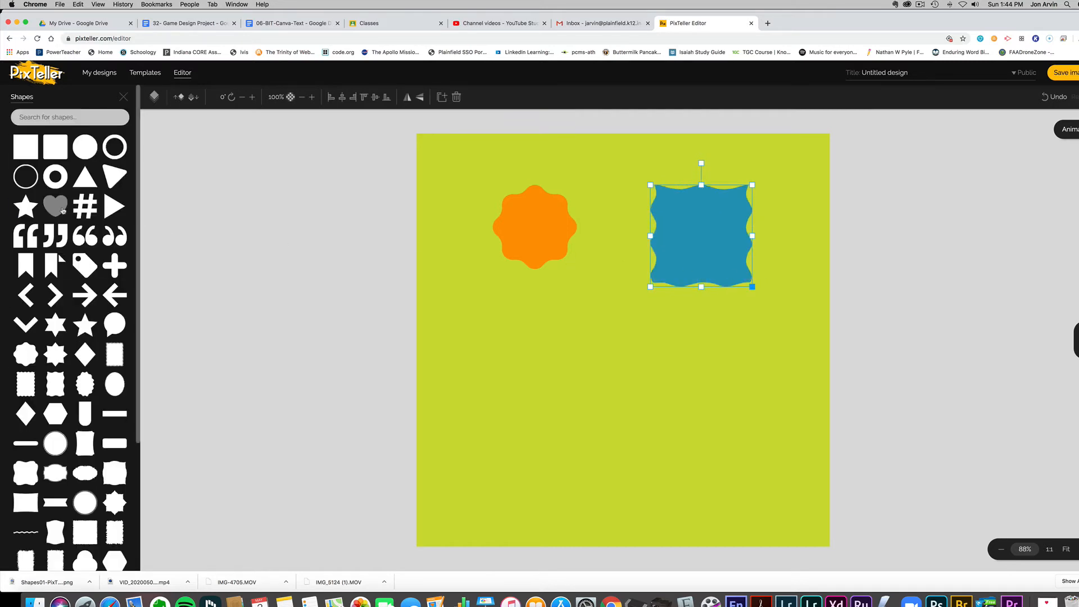
left_click(59, 208)
left_click_drag(436, 149, 675, 417)
left_click_drag(639, 367, 634, 360)
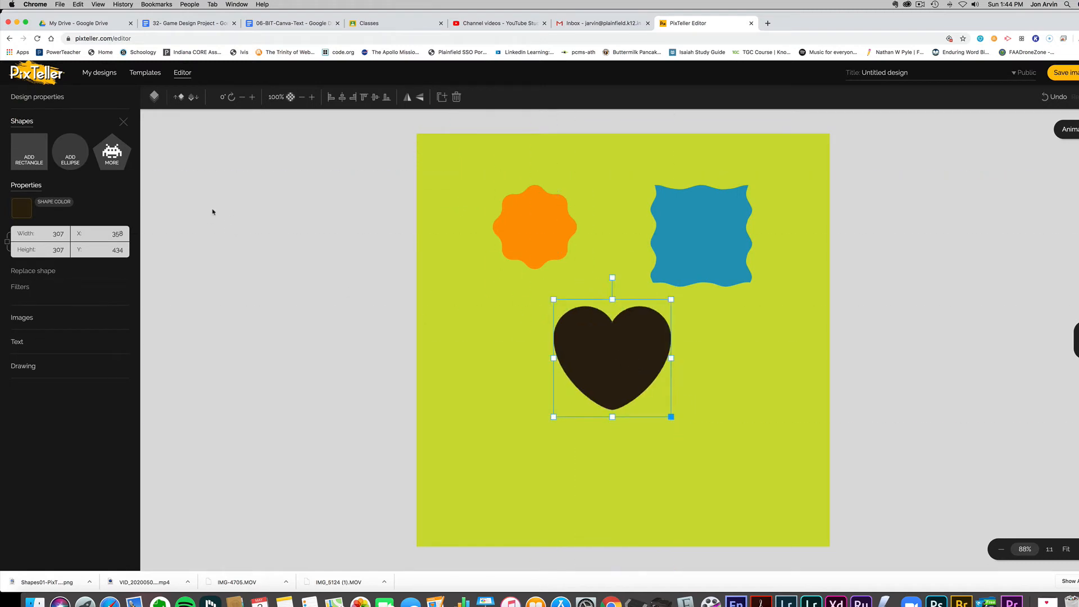
Add a five-pointed star in the canvas's lower-left corner at about X 50, Y 760, enlarged to about 229 by 229
left_click(115, 160)
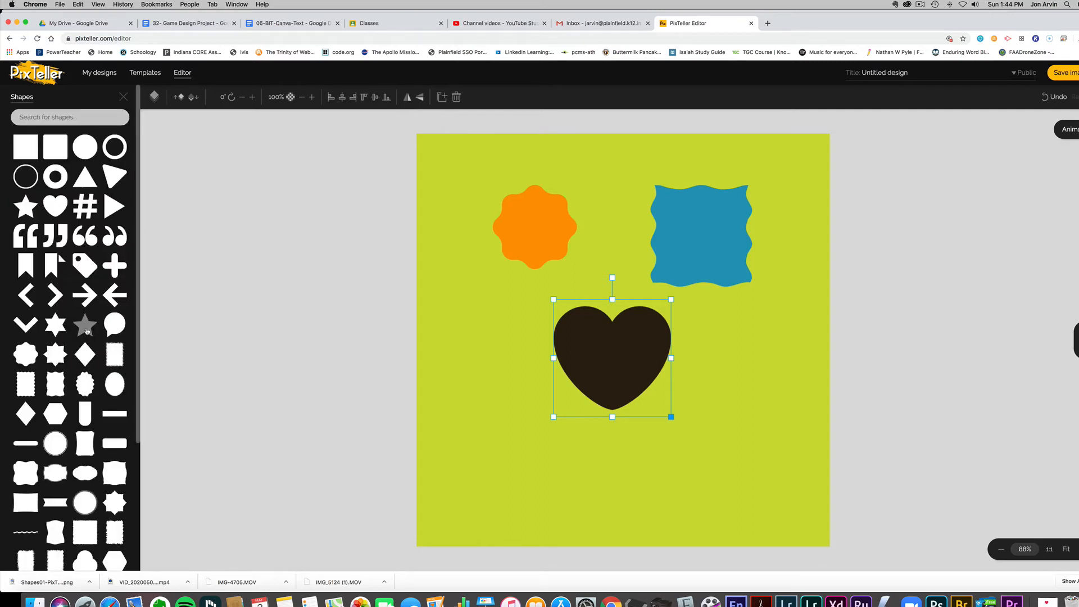
left_click(86, 331)
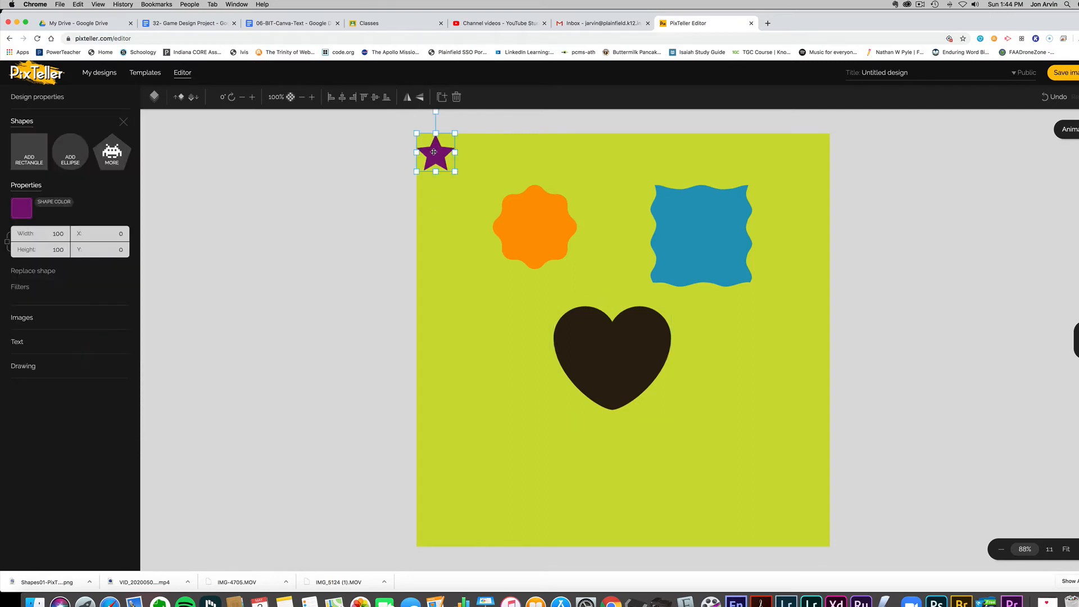
left_click_drag(433, 152, 454, 492)
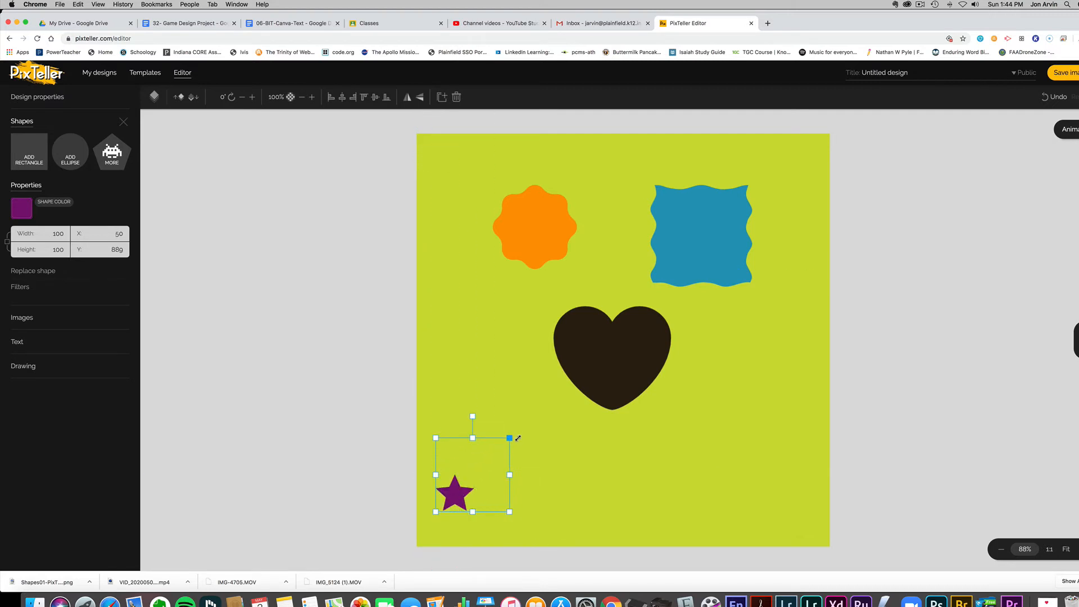
left_click_drag(517, 438, 523, 424)
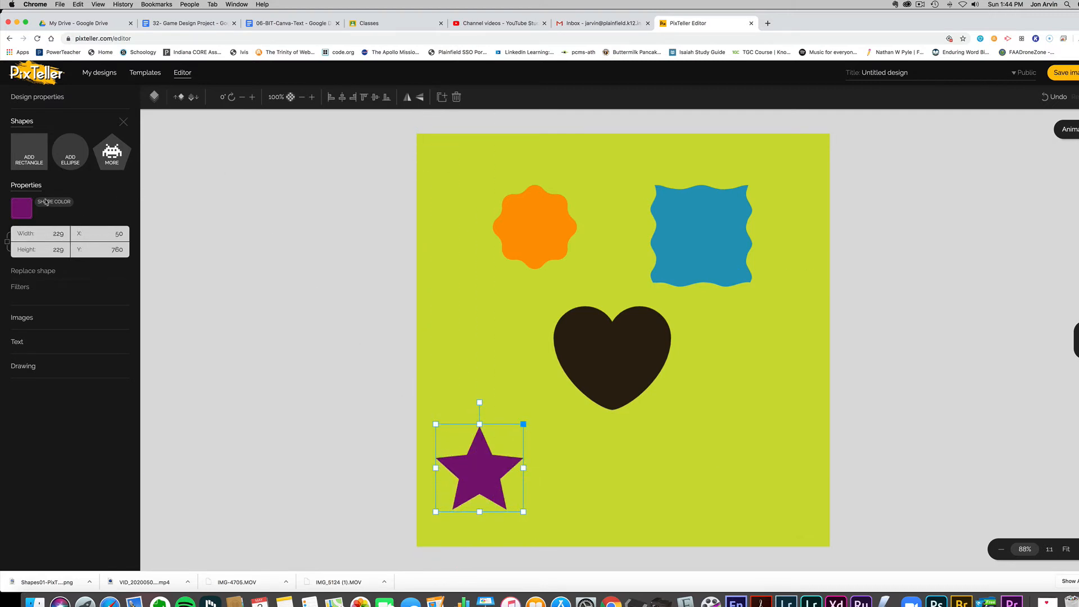
Recolor the star to solid turquoise #4FE0D3
left_click(22, 212)
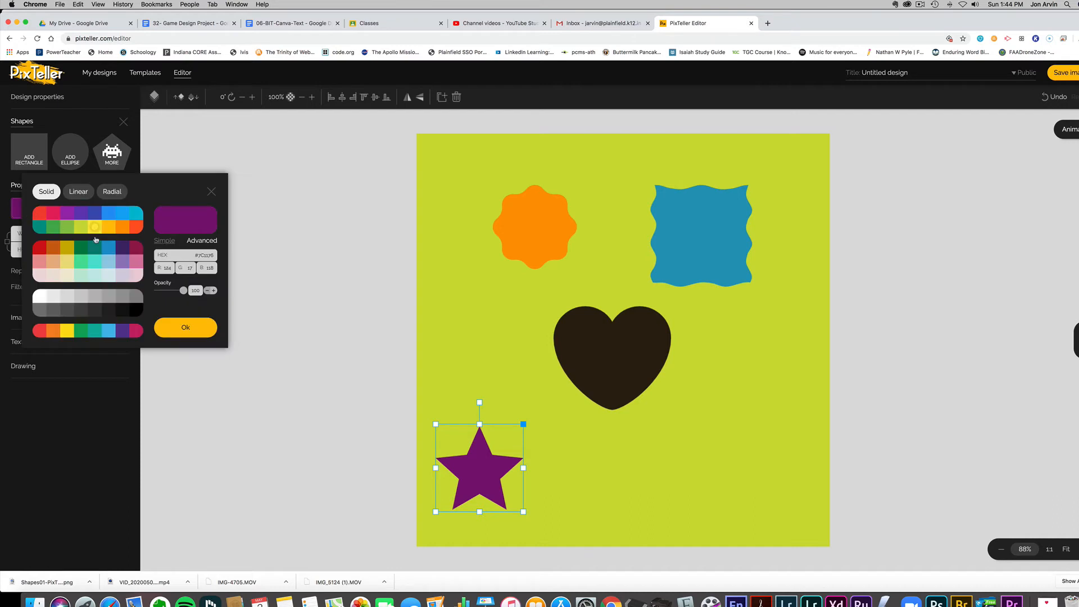
left_click(95, 261)
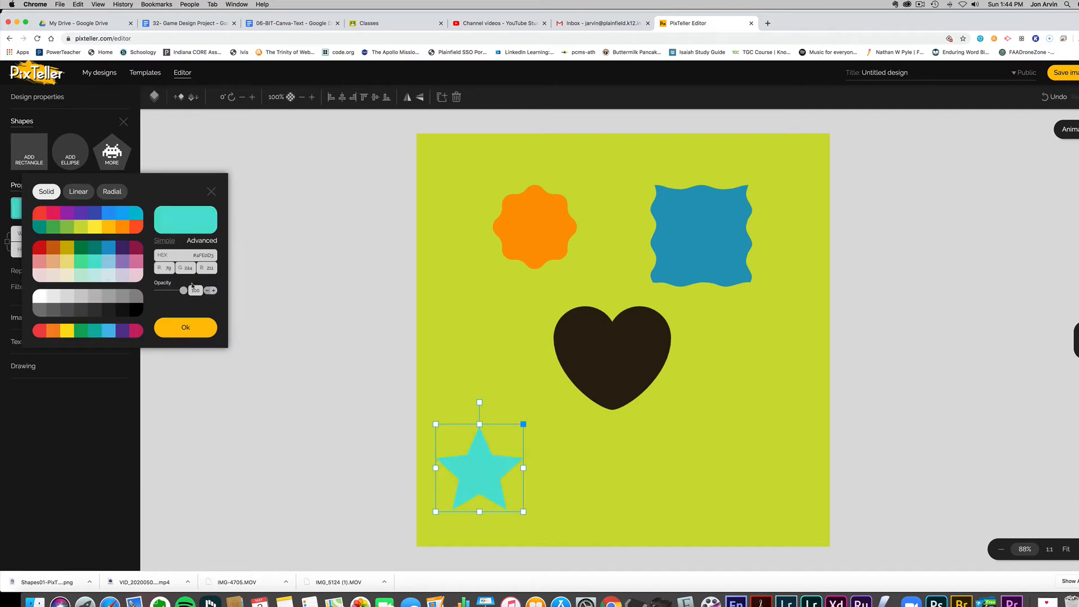
left_click(184, 330)
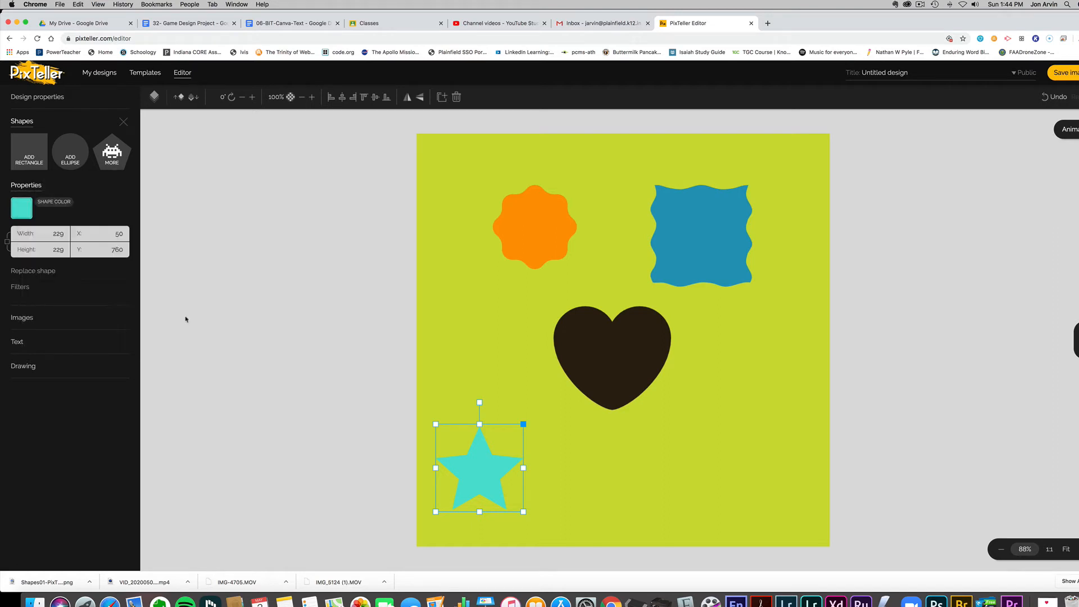
Add a badge-style shield in the canvas's lower-right area at about X 650, enlarged to about 254 by 254 and rotated about -7 degrees
left_click(112, 152)
scroll(99, 435, "down", 3)
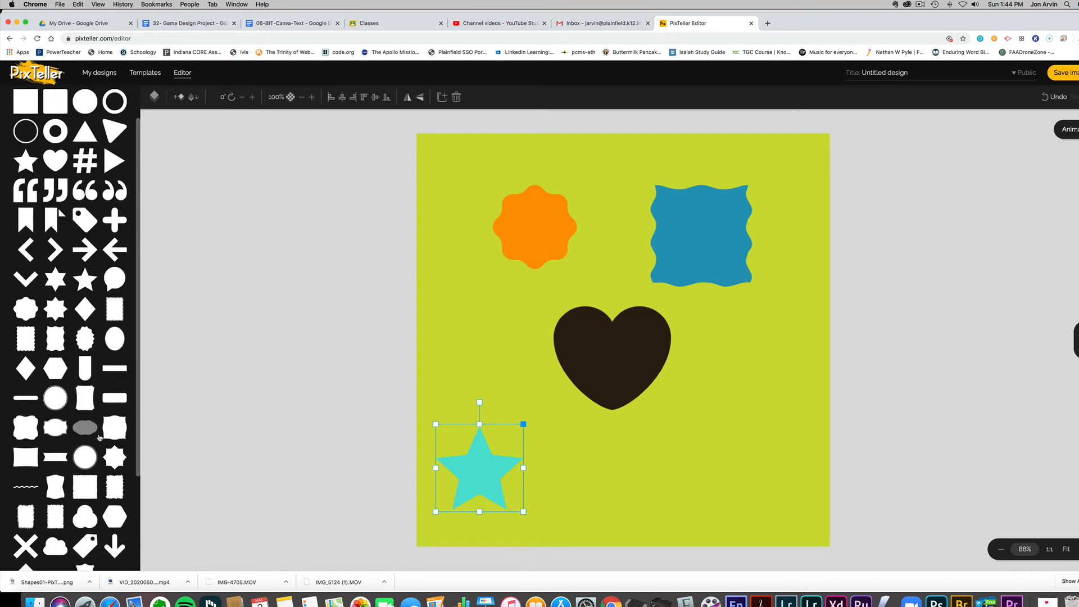
scroll(99, 435, "down", 2)
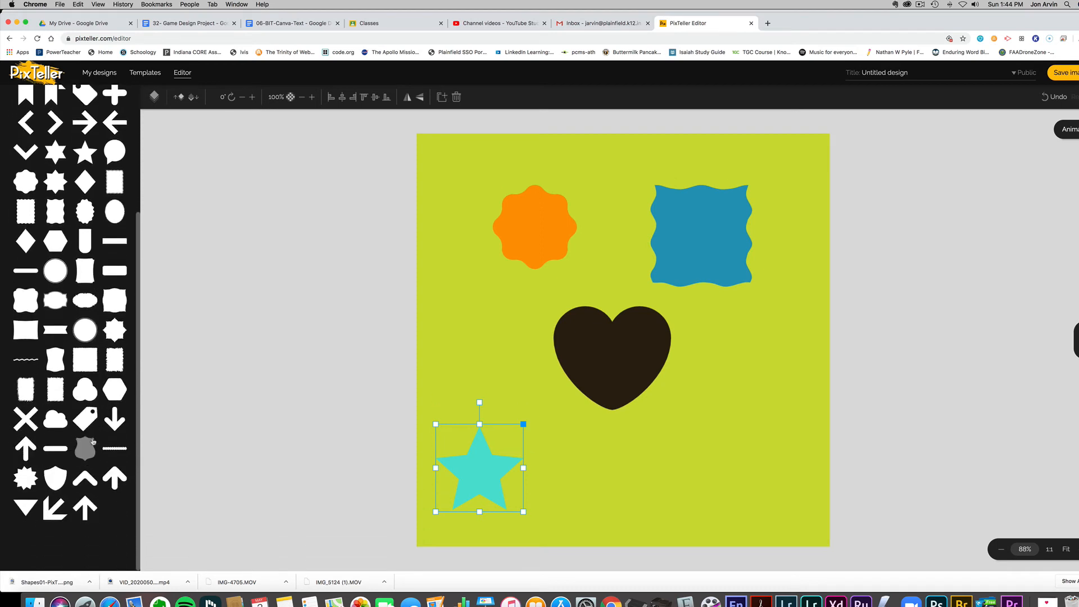
left_click(85, 456)
left_click_drag(439, 161, 772, 400)
mouse_move(721, 373)
left_mouse_down()
mouse_move(747, 377)
mouse_move(711, 372)
left_mouse_up()
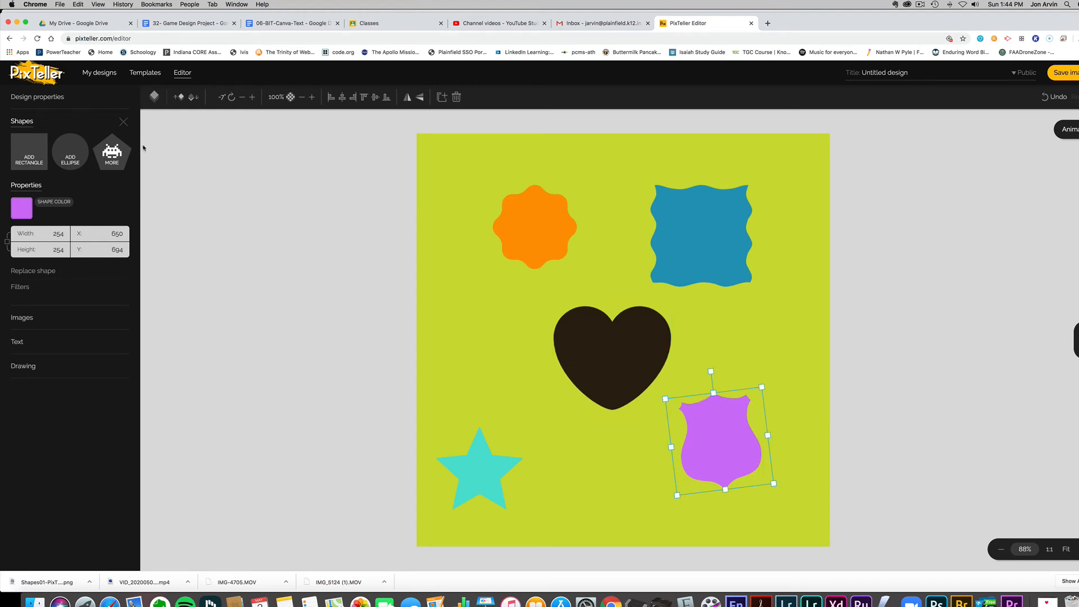
left_click_drag(727, 444, 728, 457)
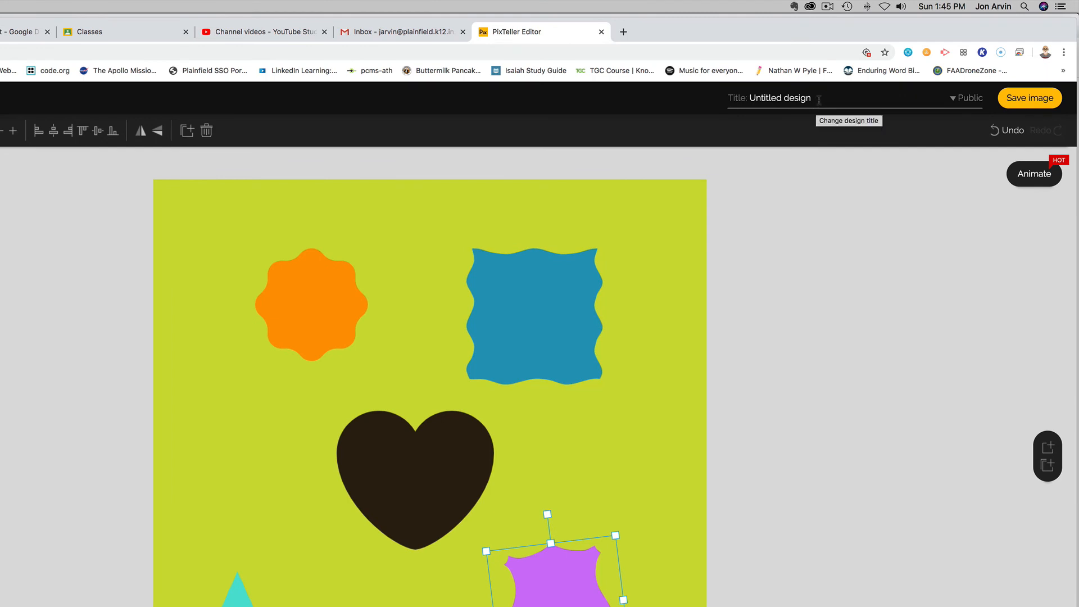
Title the design "my shapes" and save it as an image
left_click(819, 100)
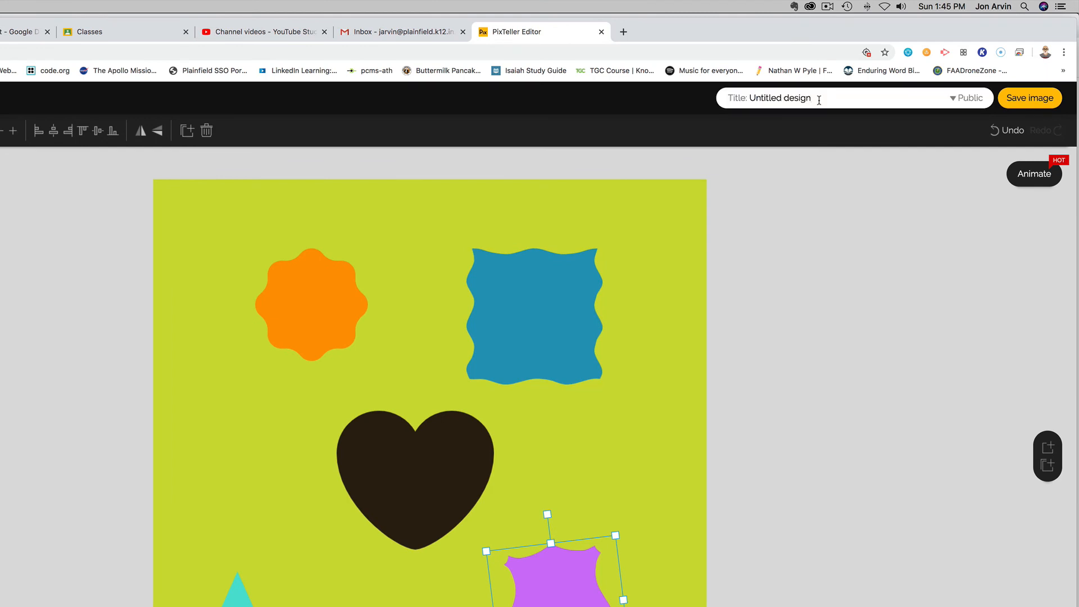
key("BackSpace")
key("BackSpace")
key("BackSpace")
key("BackSpace")
key("BackSpace")
key("BackSpace")
key("BackSpace")
key("BackSpace")
key("BackSpace")
key("BackSpace")
key("BackSpace")
key("BackSpace")
type("my shapes")
left_click(1022, 104)
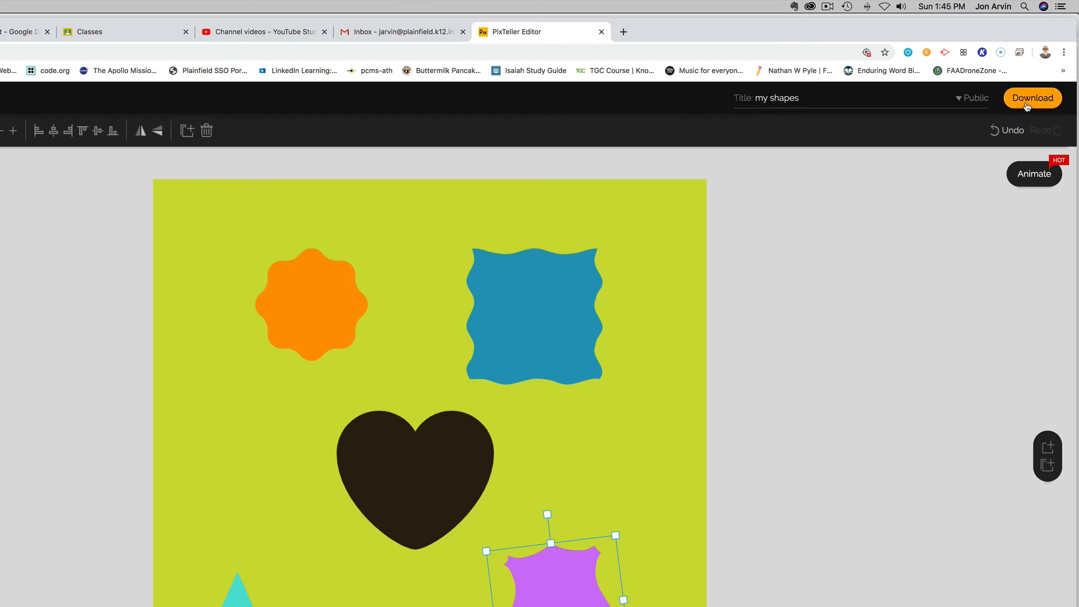
Download the saved design from its design page as a 1080 by 1080 PNG
left_click(1026, 106)
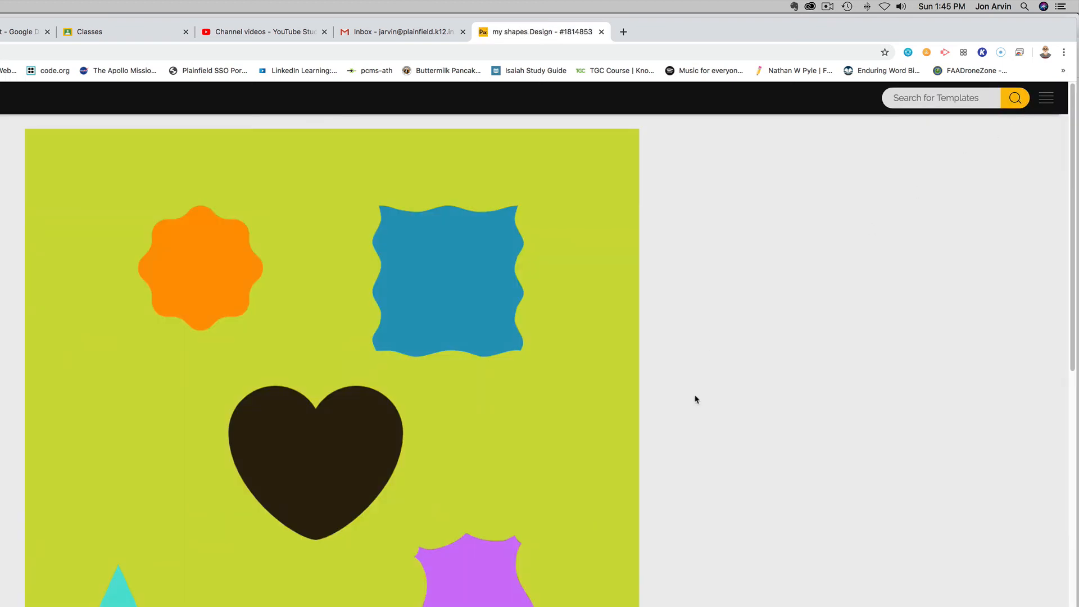
scroll(696, 400, "down", 1)
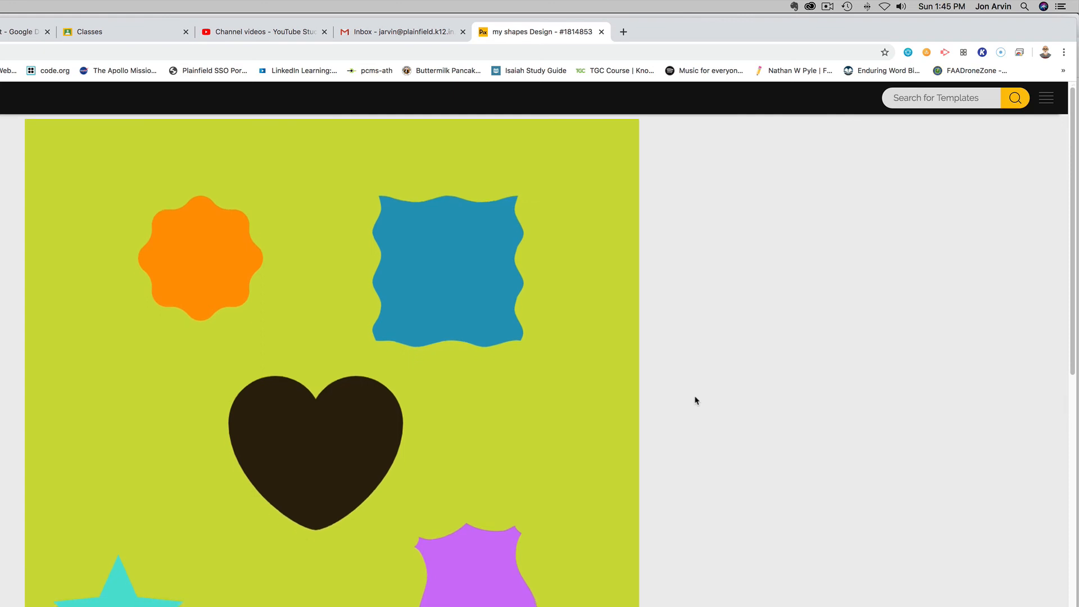
scroll(696, 400, "down", 5)
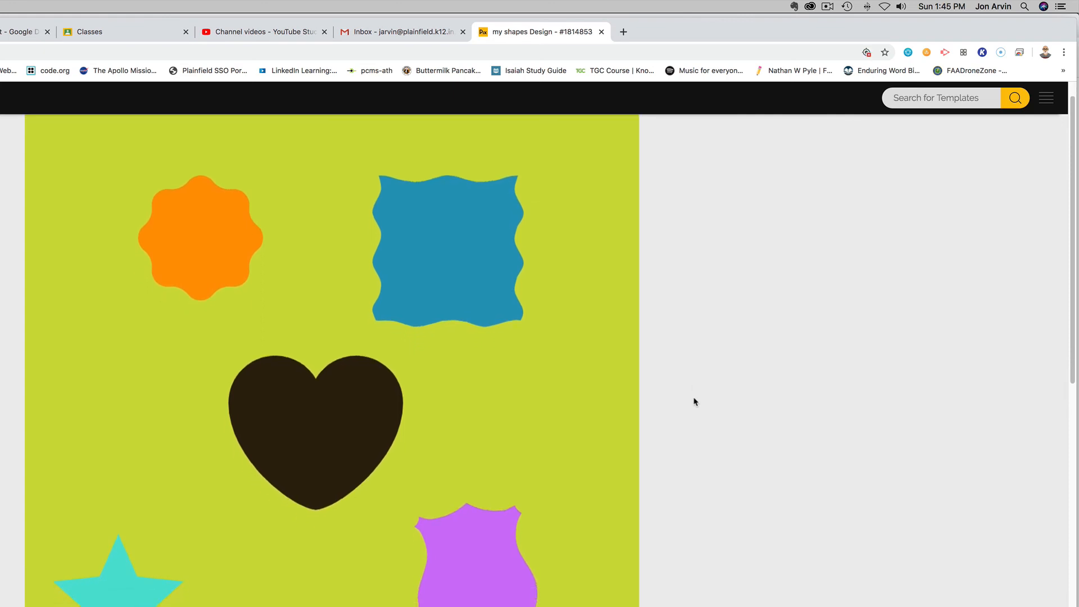
scroll(695, 399, "down", 3)
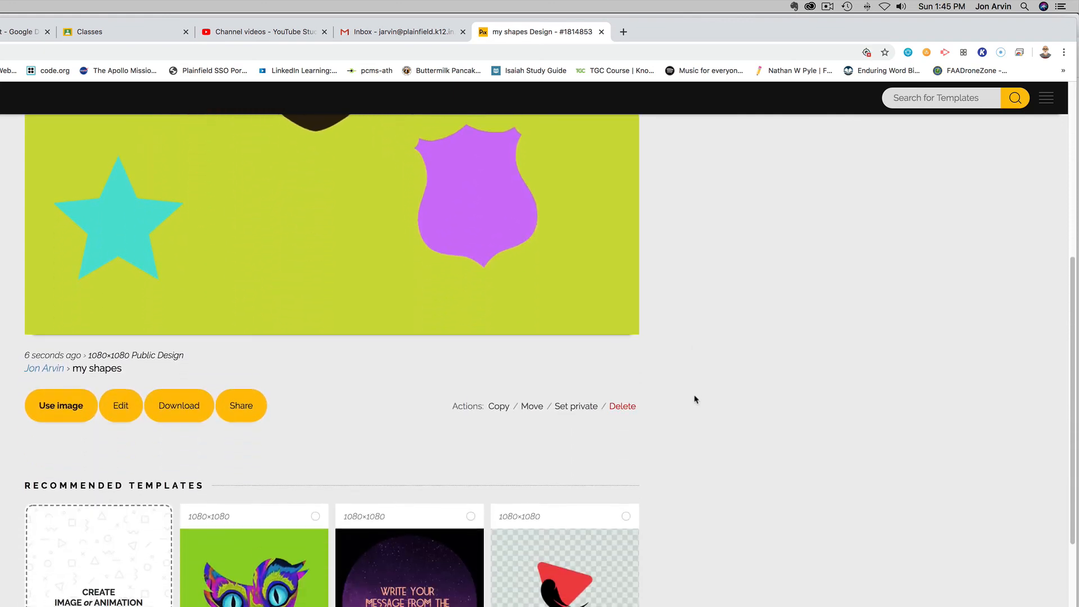
left_click(178, 410)
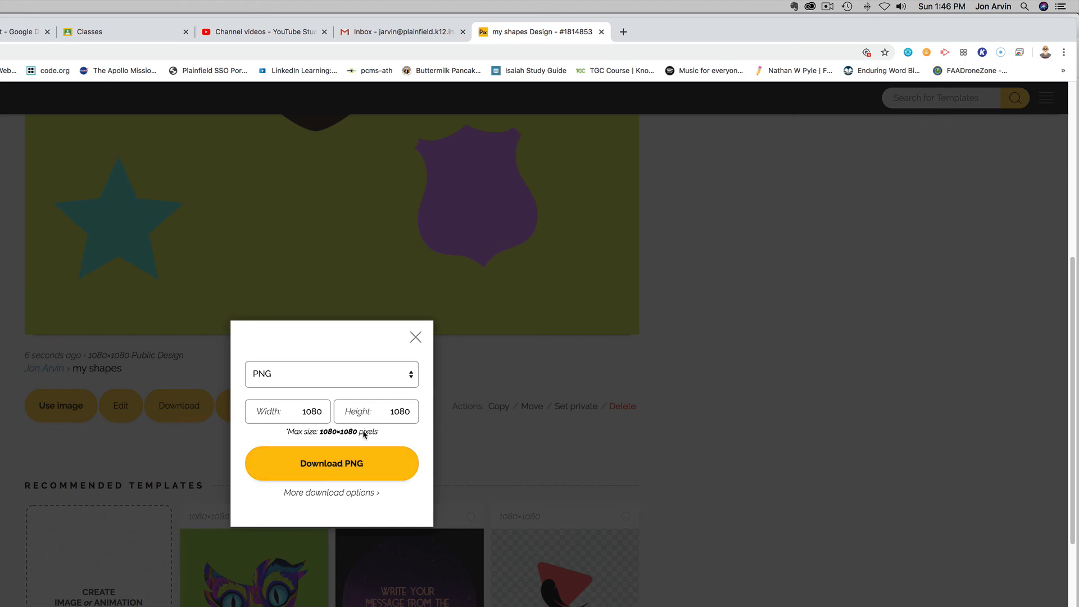
left_click(375, 382)
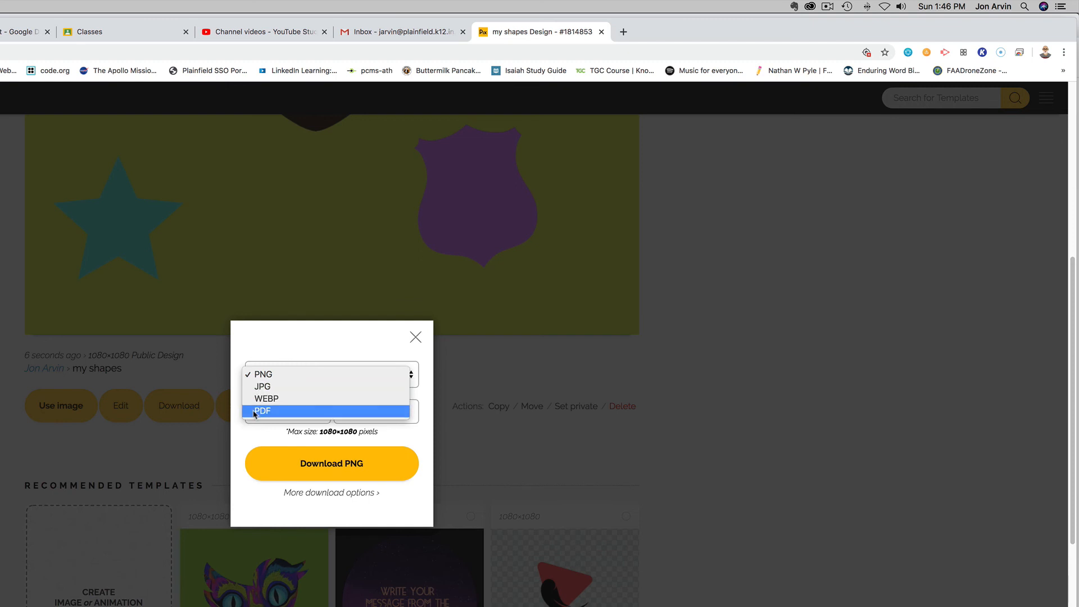
left_click(270, 375)
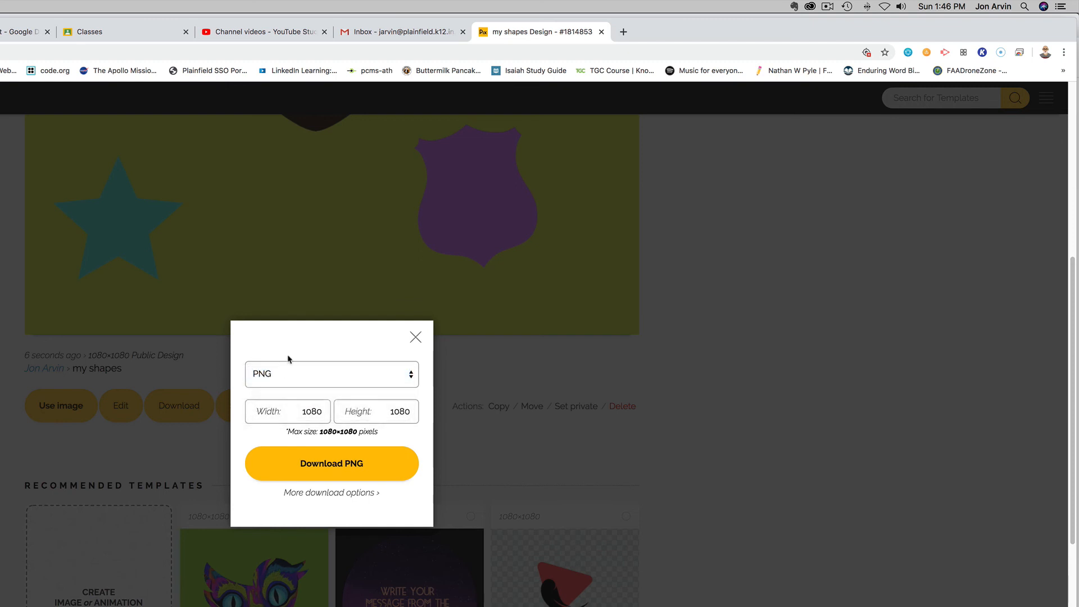
left_click(345, 471)
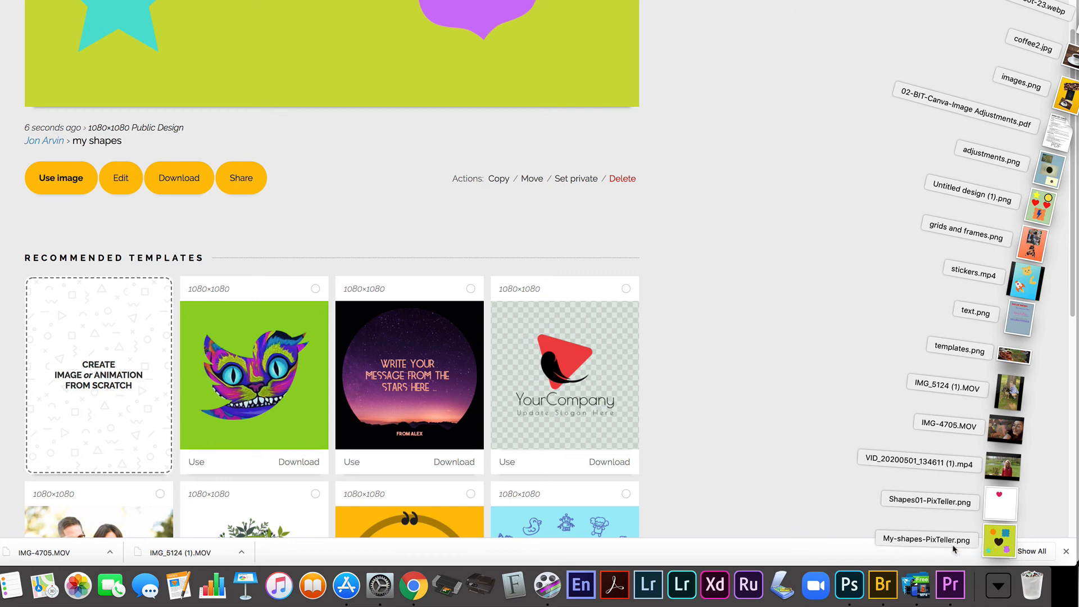
left_click(794, 427)
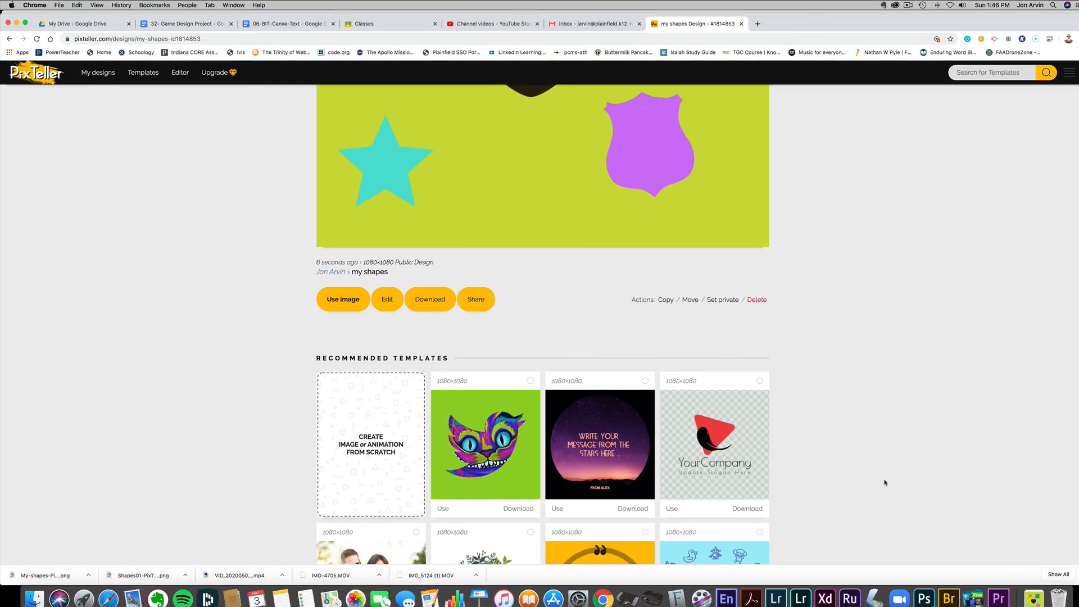